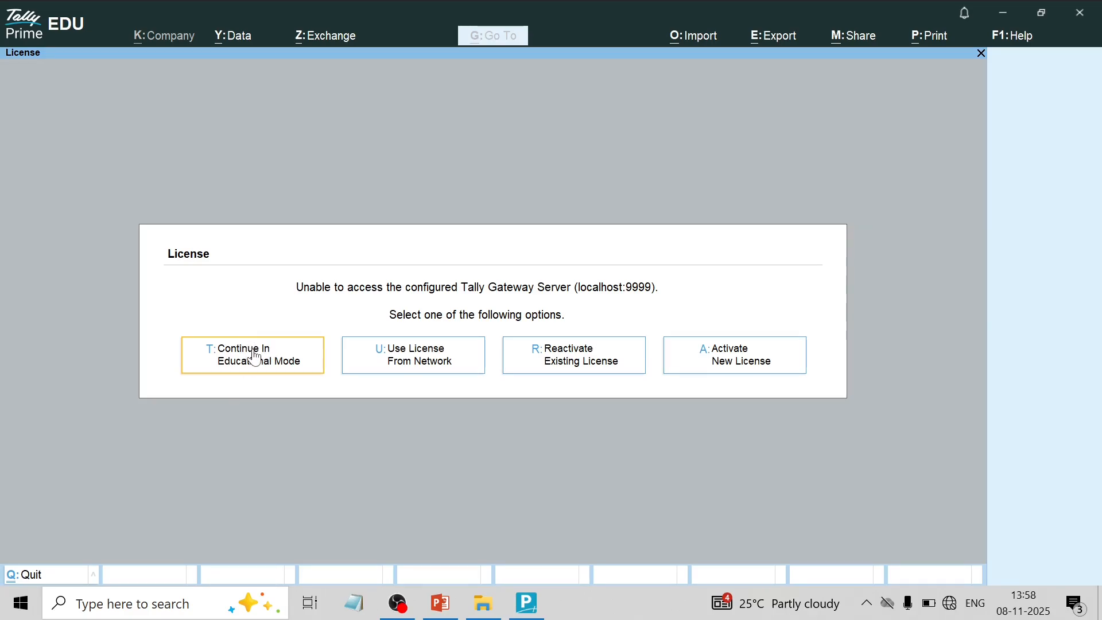
Continue in educational mode and open the form for creating a new company
left_click(256, 358)
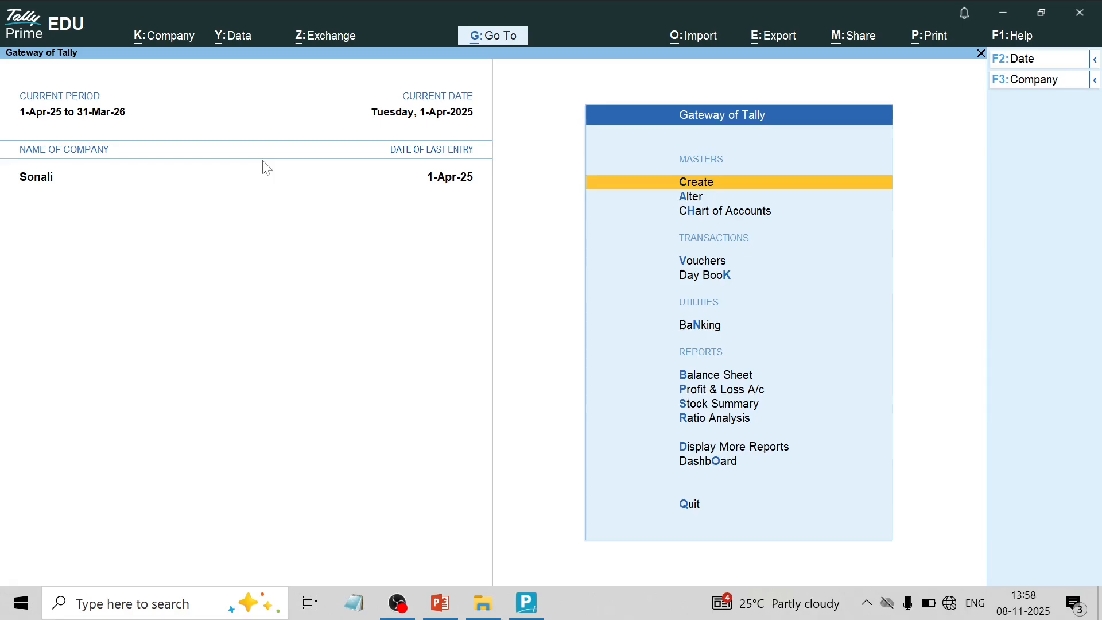
key("alt+F3")
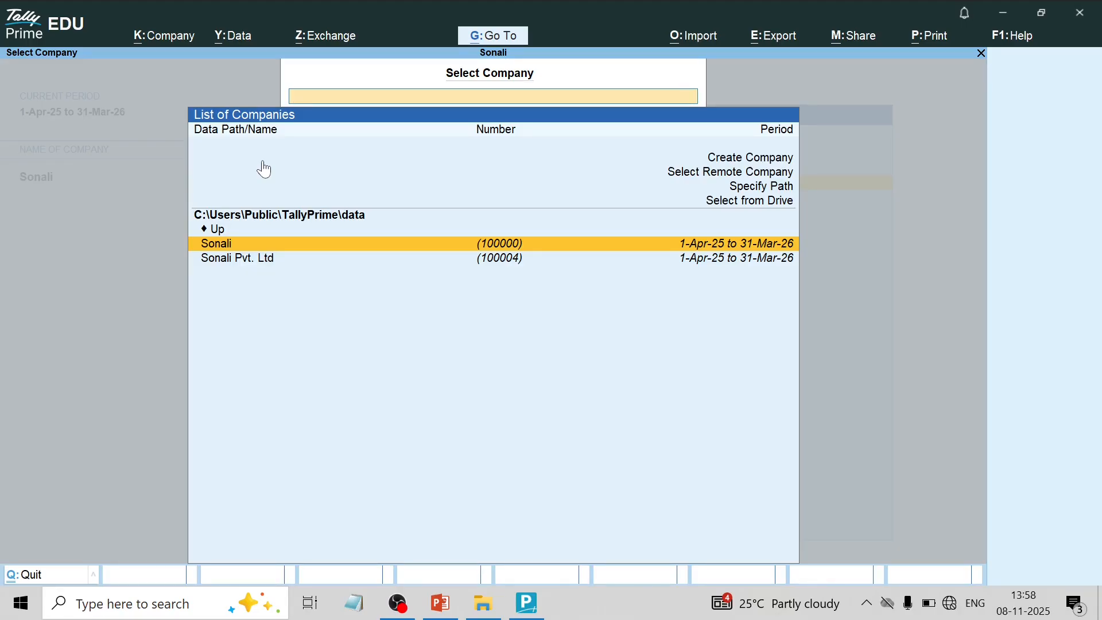
key("Up")
key("Up")
key("Up")
key("Up")
key("Up")
key("Up")
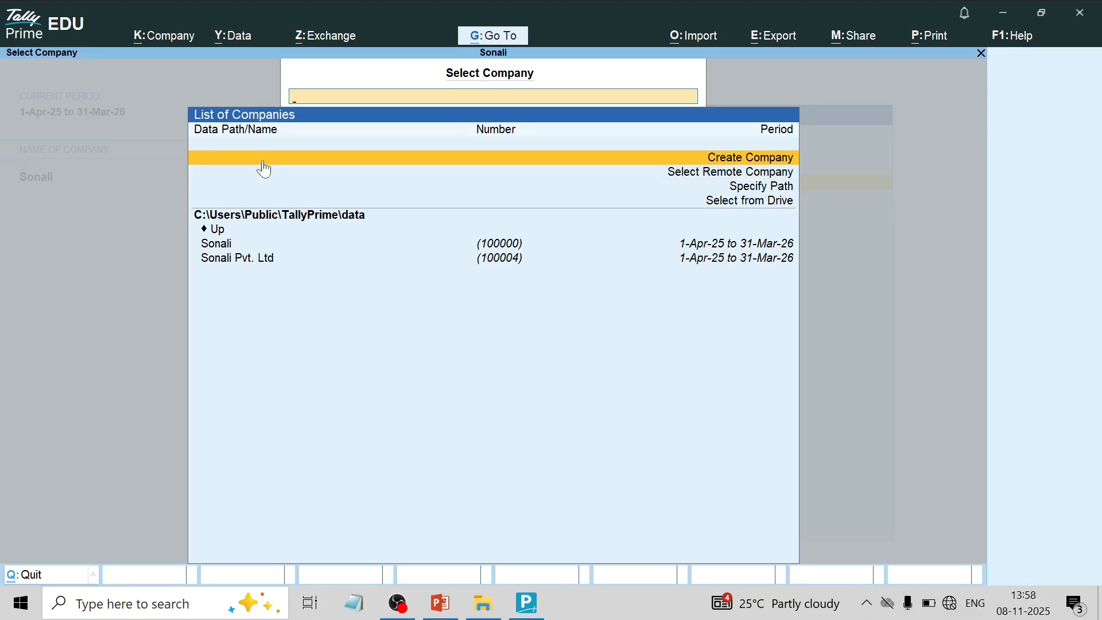
left_click(263, 160)
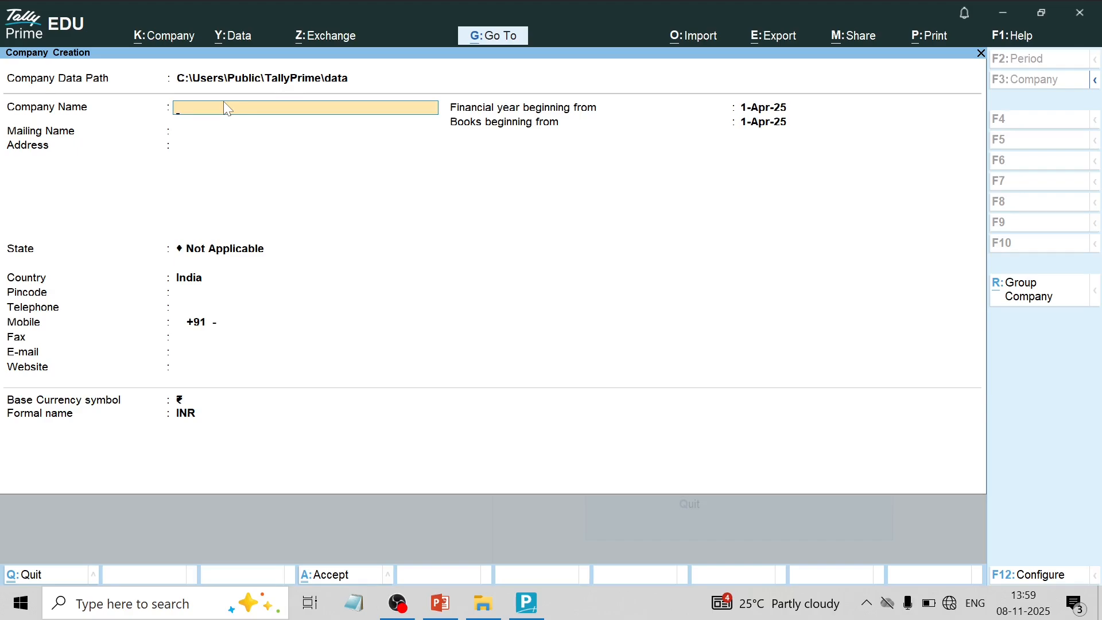
Name the company Sonali Ltd Pvt and keep the same mailing name
type("Sonali Ltd Pvt")
key("Return")
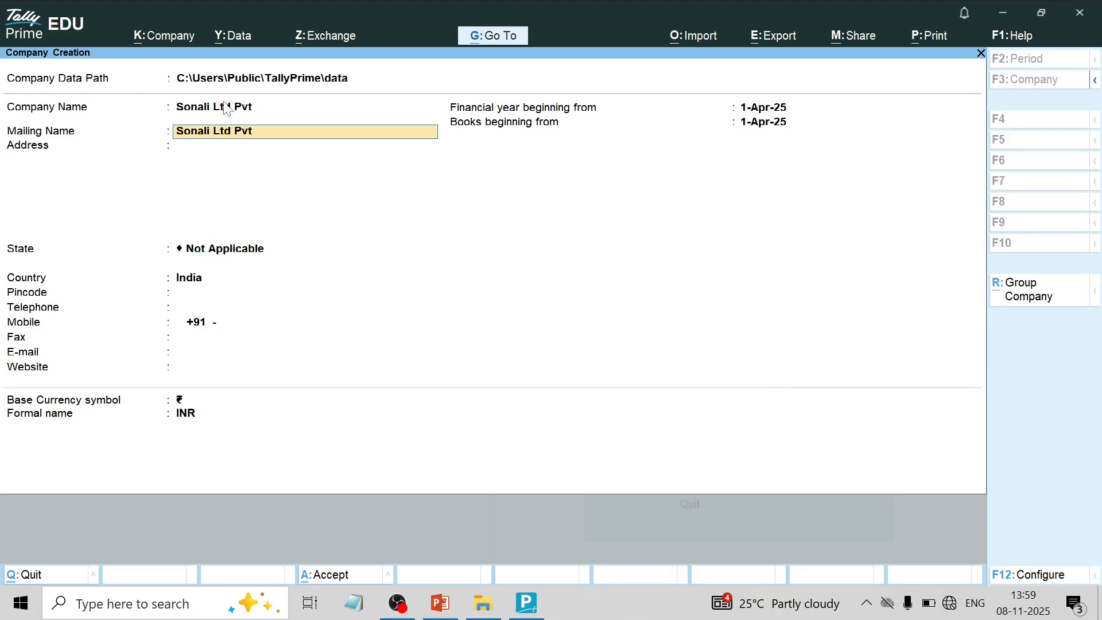
key("Return")
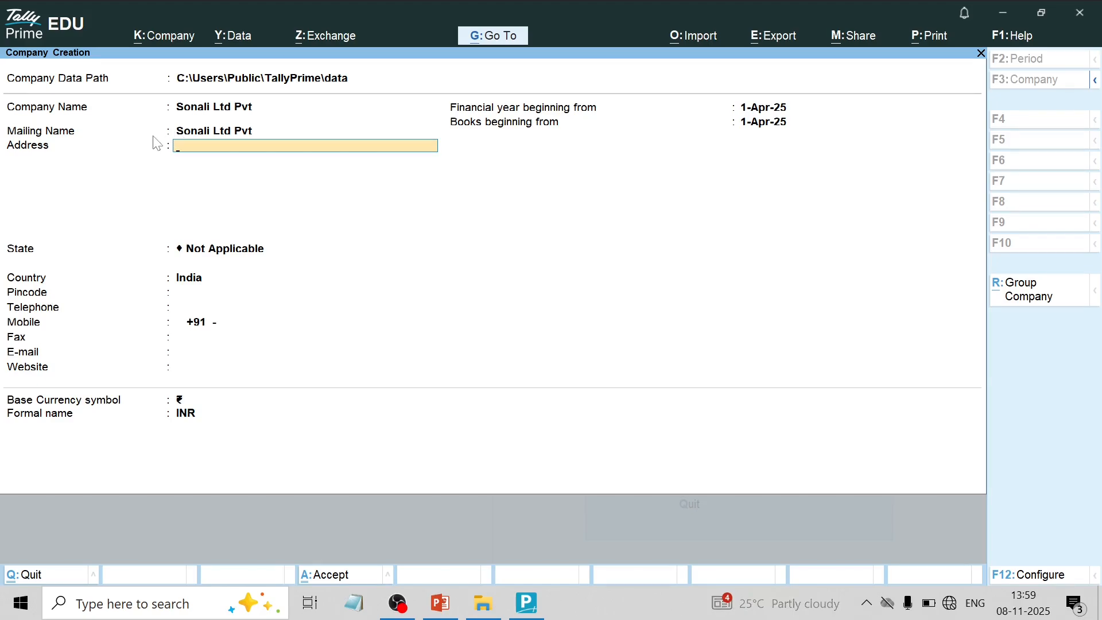
Enter Maharashtra as the company's address and set its state to Maharashtra
type("Maharashtra")
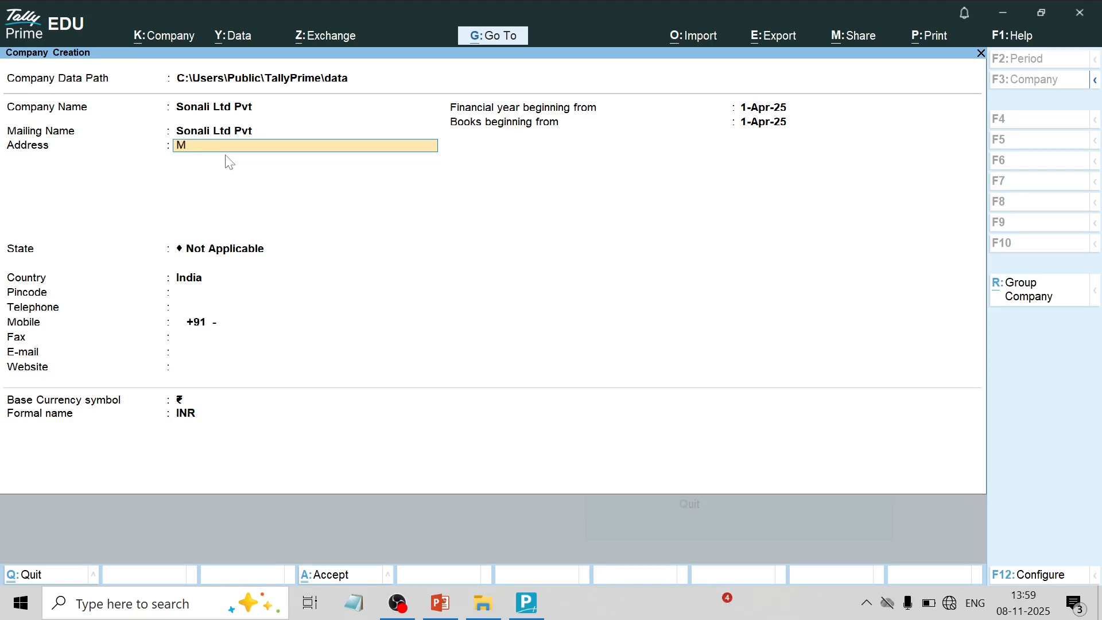
key("Return")
key("Return")
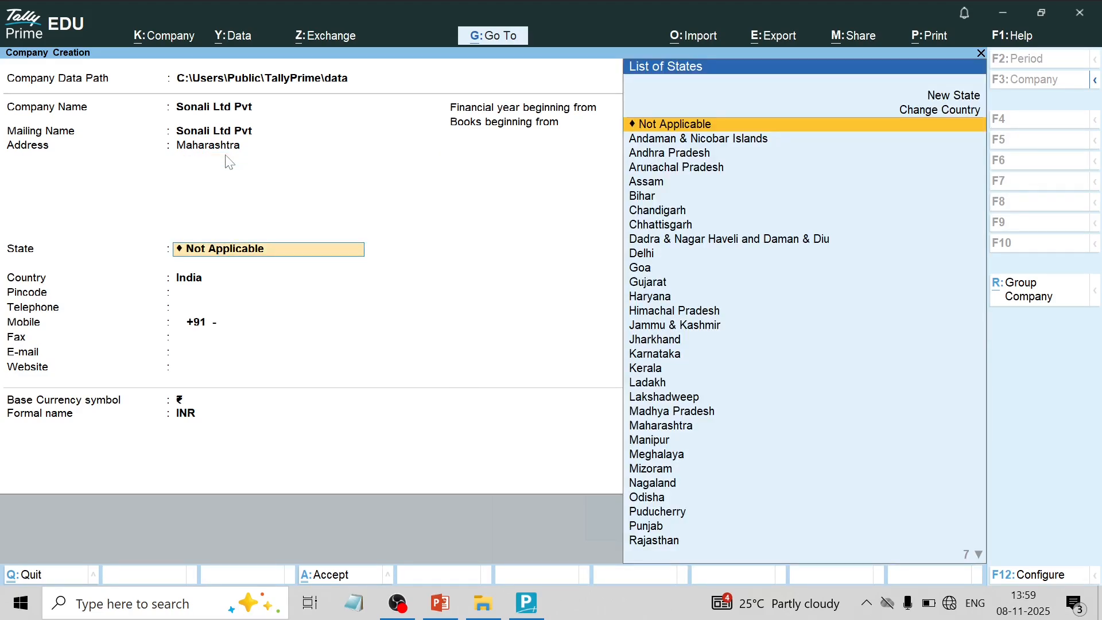
type("M")
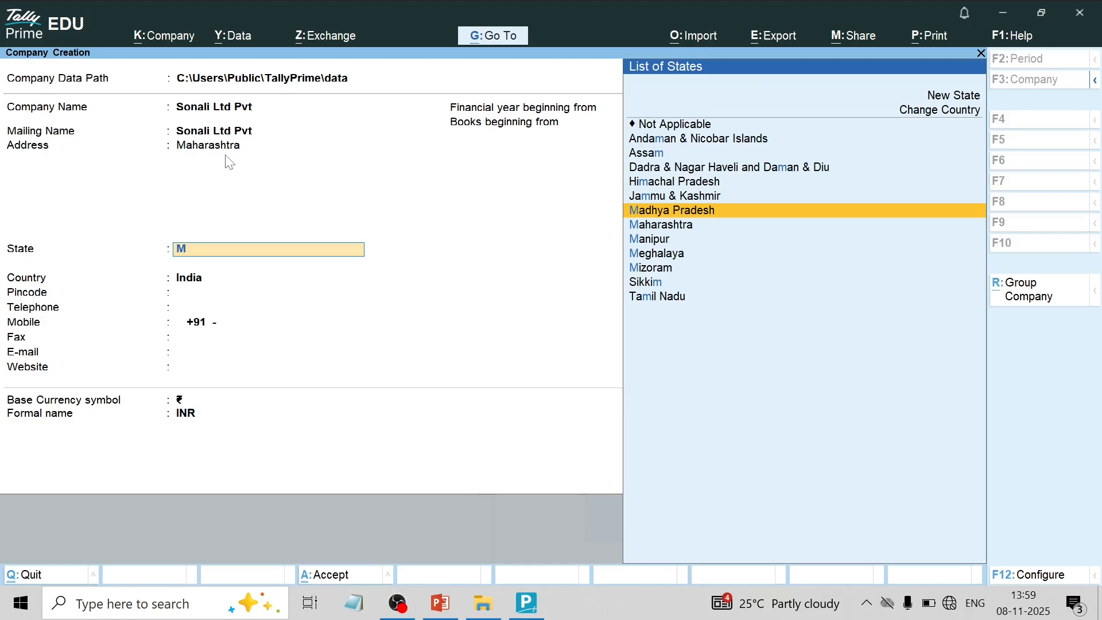
key("Down")
key("Return")
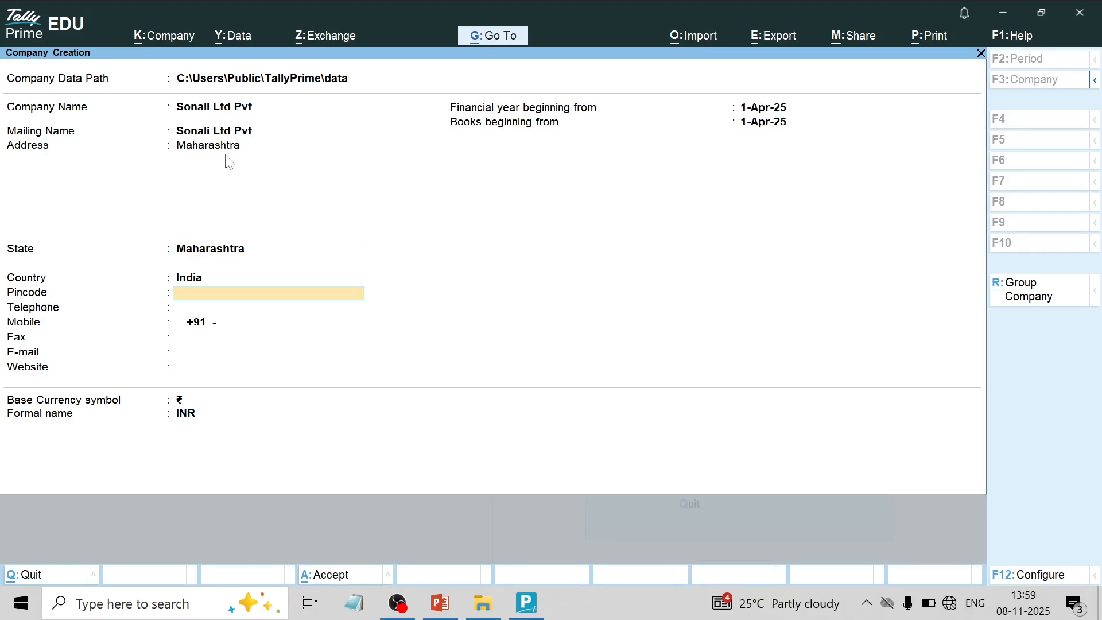
Fill in the company's pincode, telephone number and mobile number
type("422007")
key("Return")
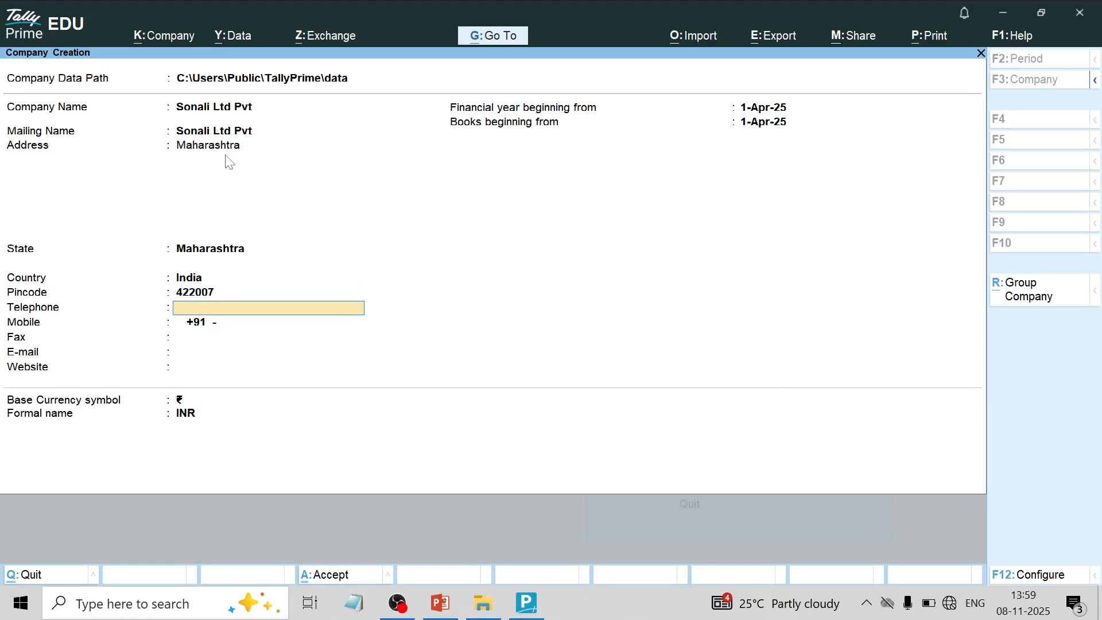
type("12345678945")
key("Return")
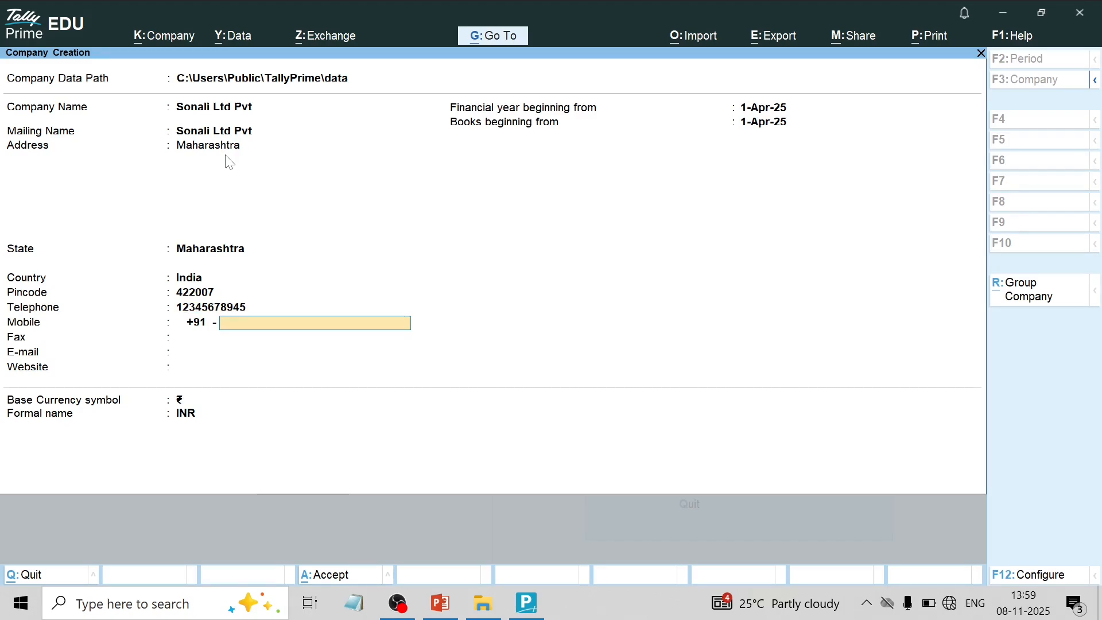
type("1234567893")
key("Return")
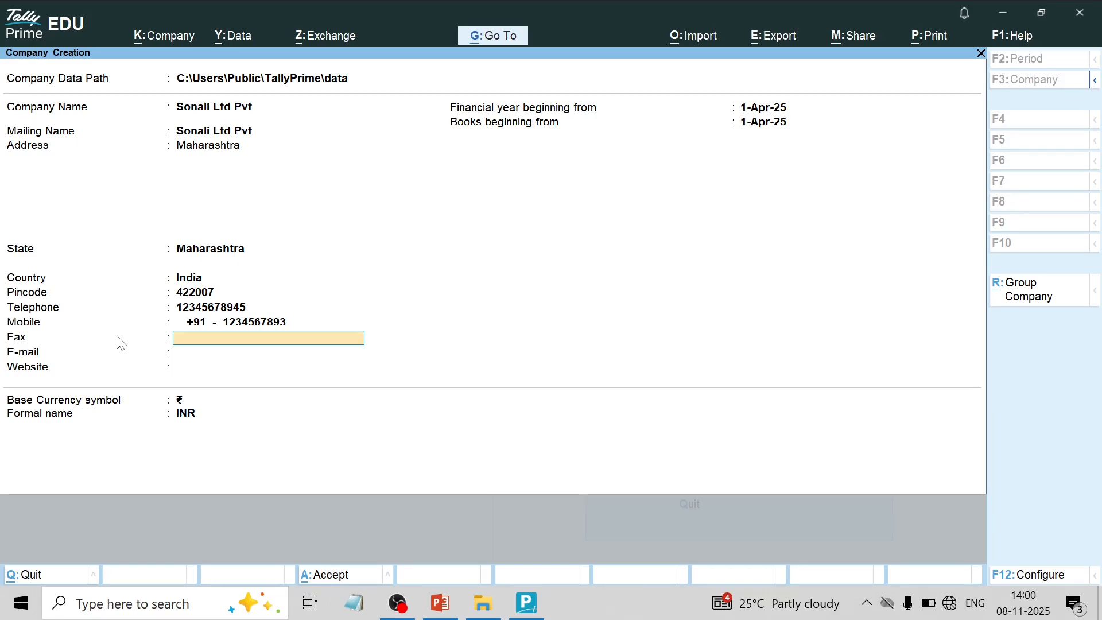
Leave the fax and e-mail blank and set the company's website to sonali.com
key("Return")
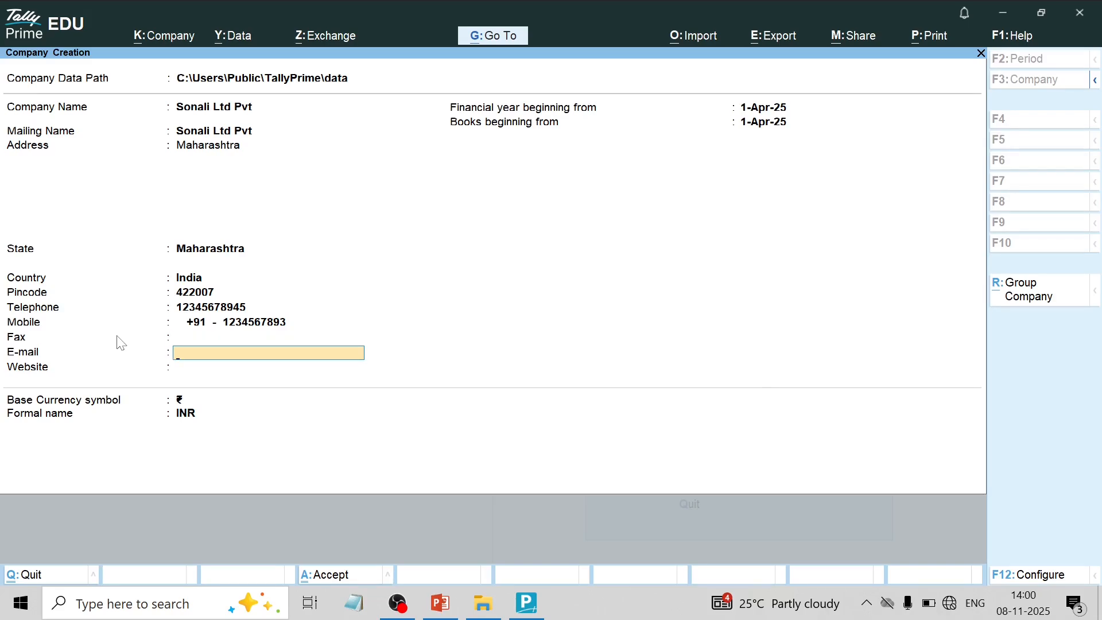
left_click(187, 368)
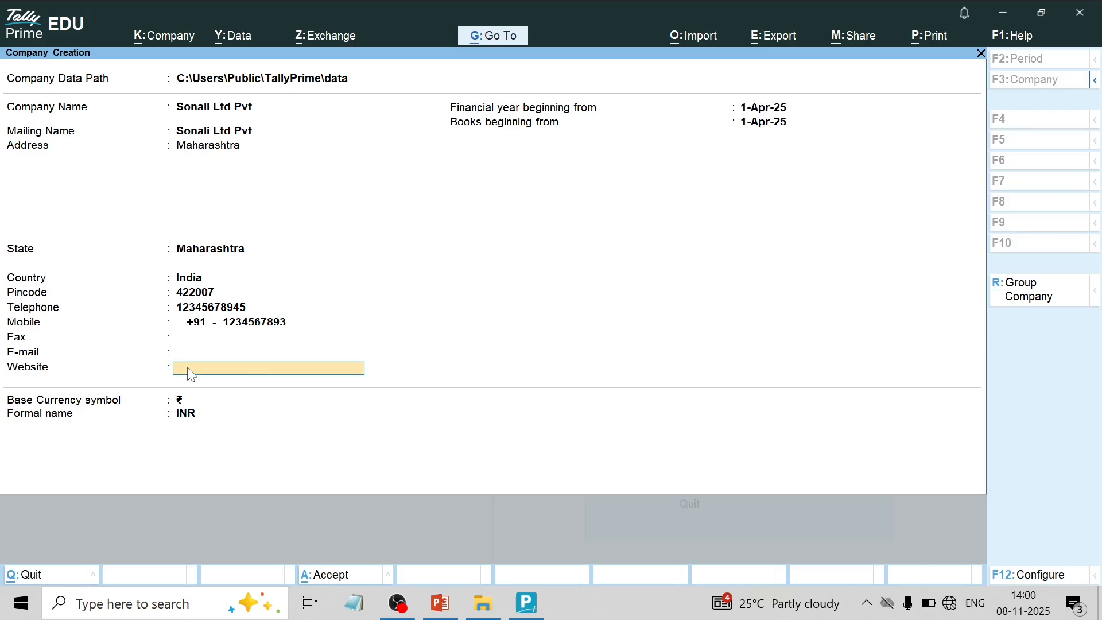
type("sonal")
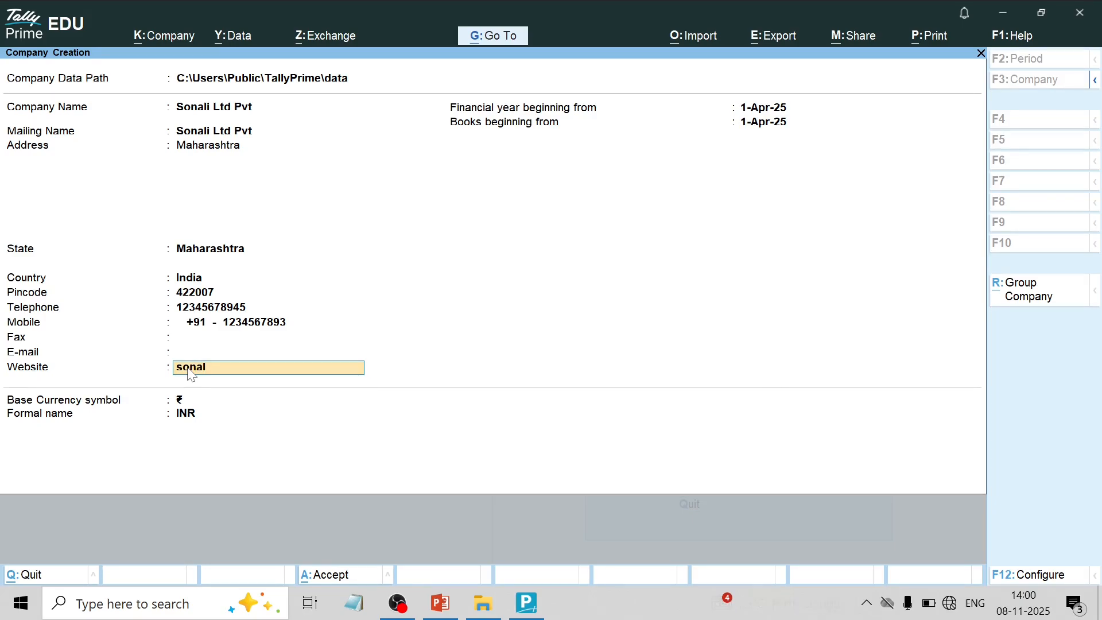
type("i.com")
key("Return")
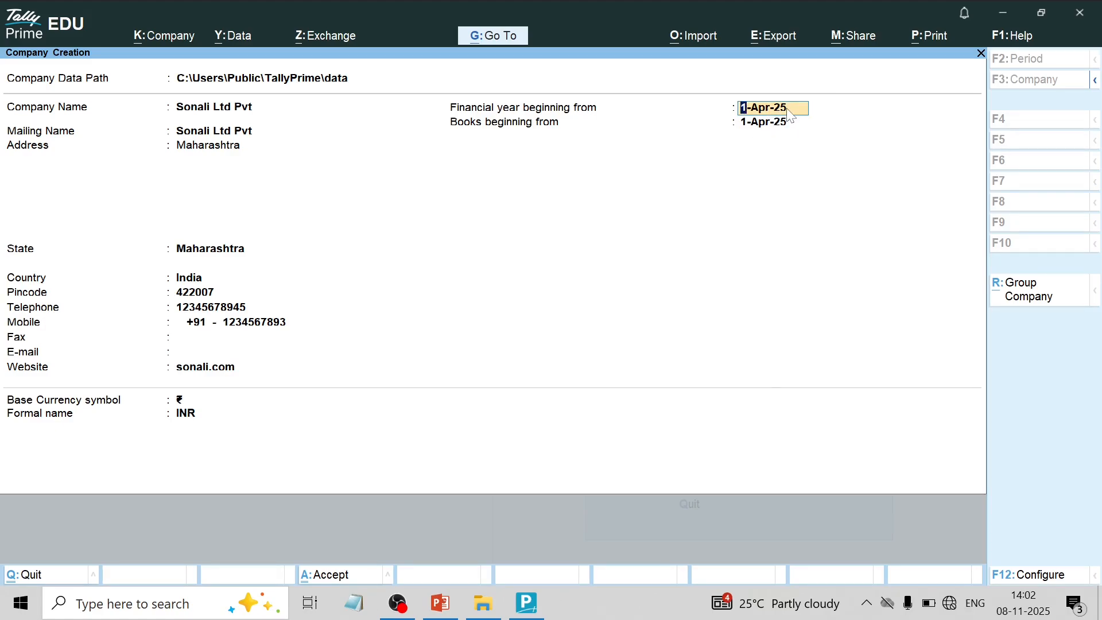
Keep 1-Apr-25 as the financial year and books start dates with ₹ and INR as the currency, and save the company
key("Return")
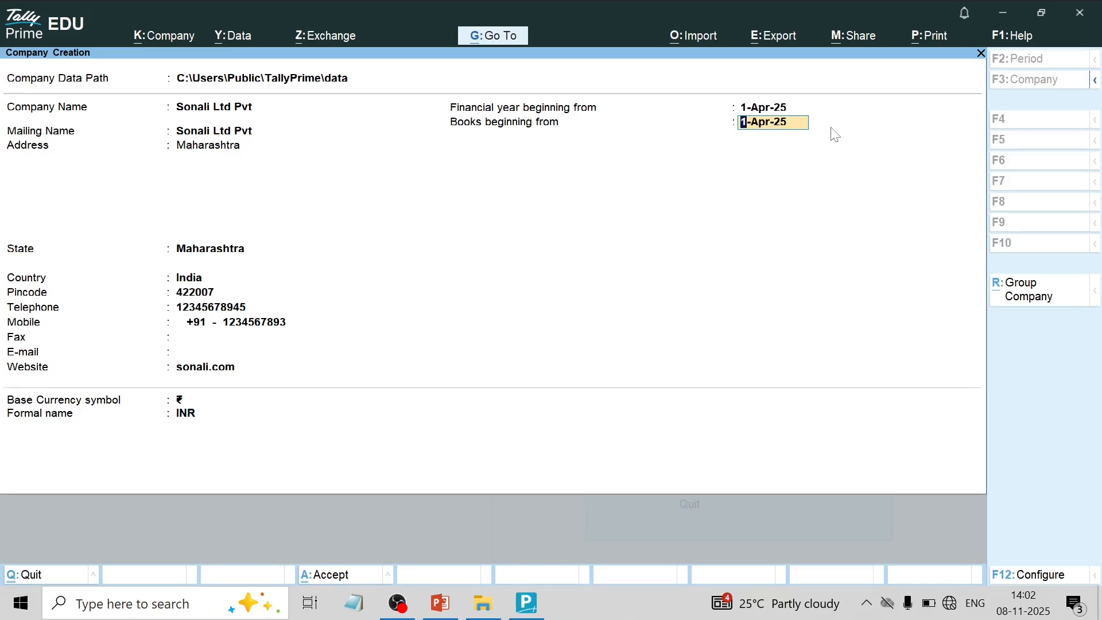
key("Return")
key("Return")
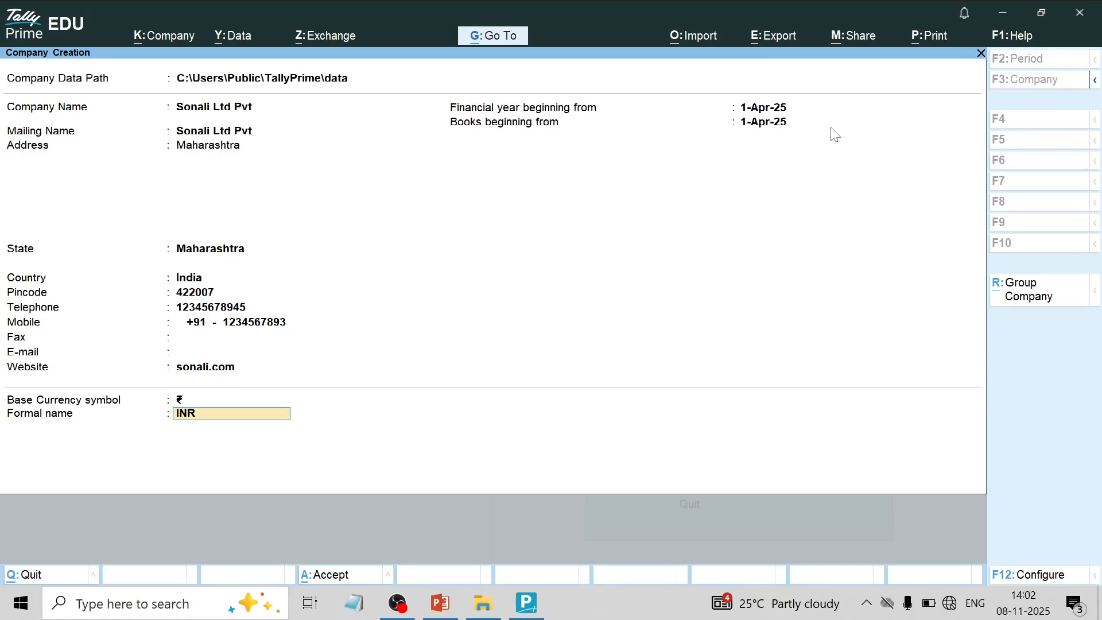
key("Return")
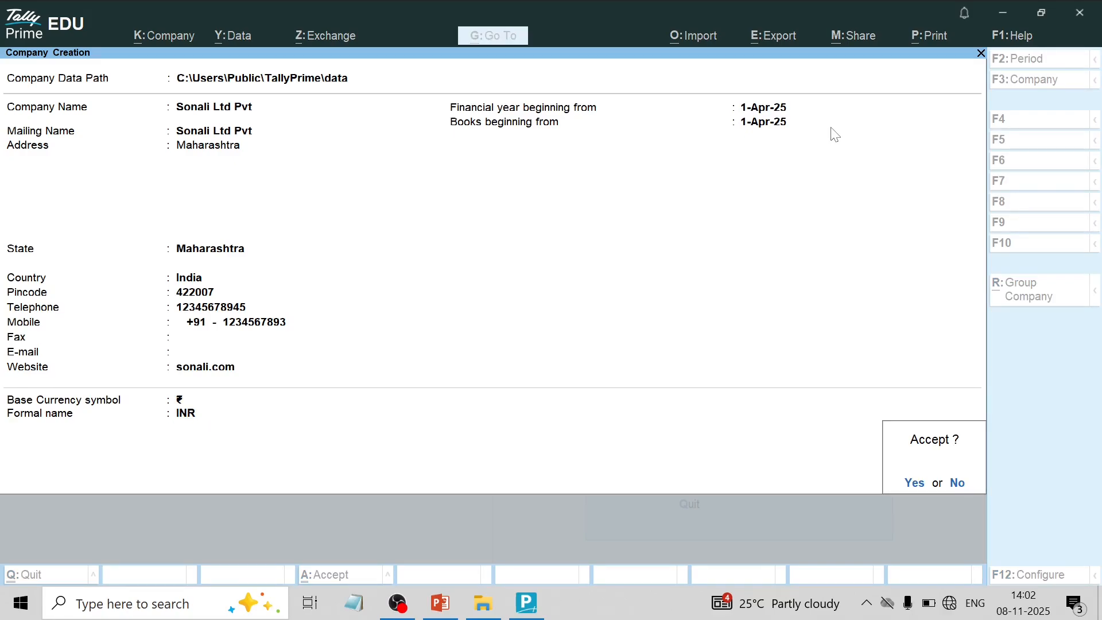
key("Return")
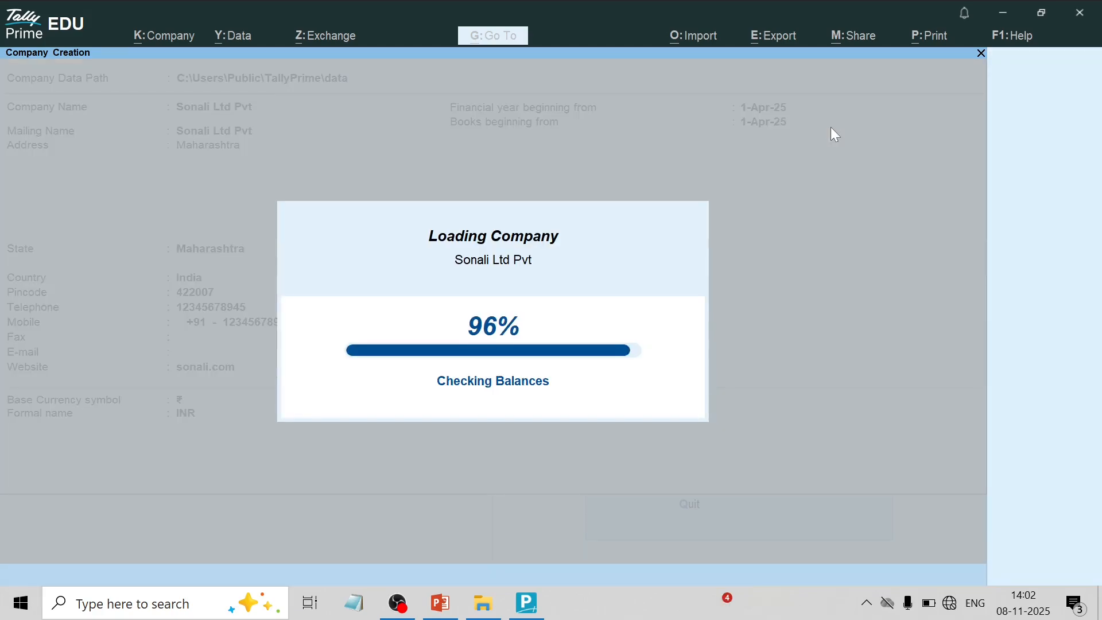